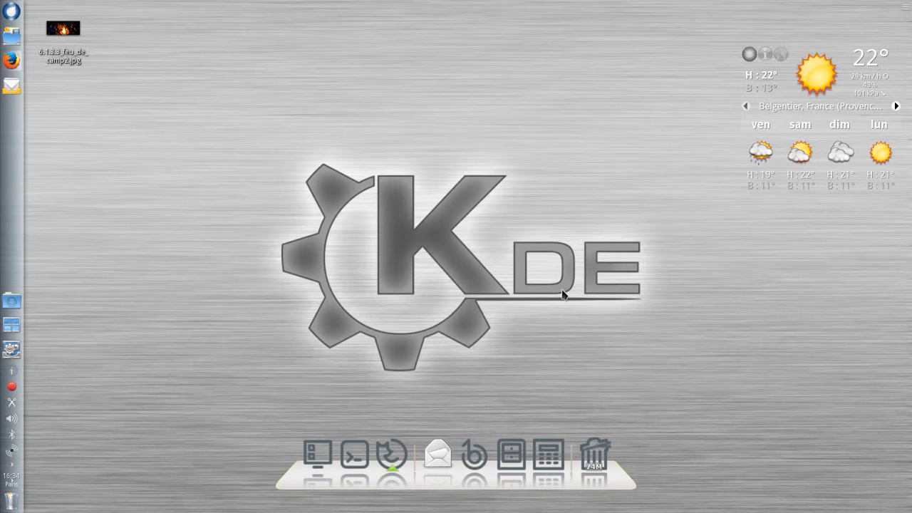
Step: Switch to Firefox and look through the Flickr photos found for "virage partiel" for split-toning examples
click(12, 61)
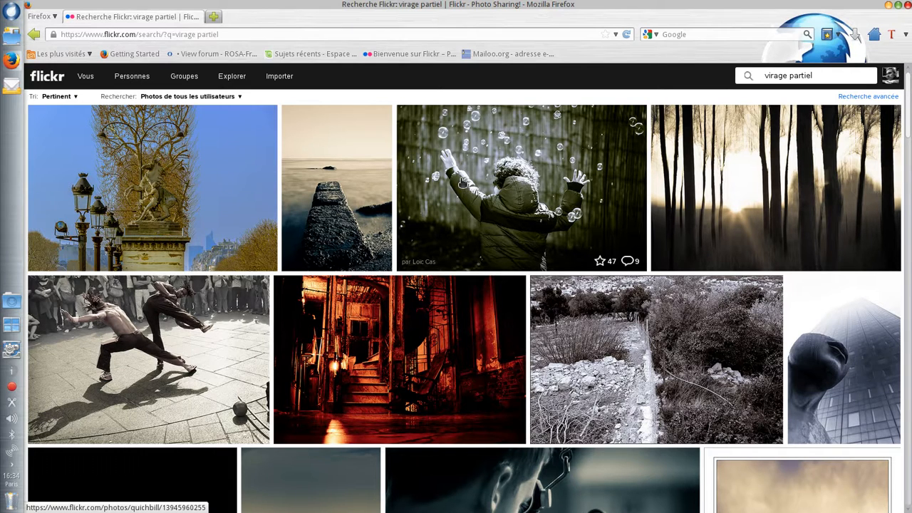
scroll(463, 183, down, 2)
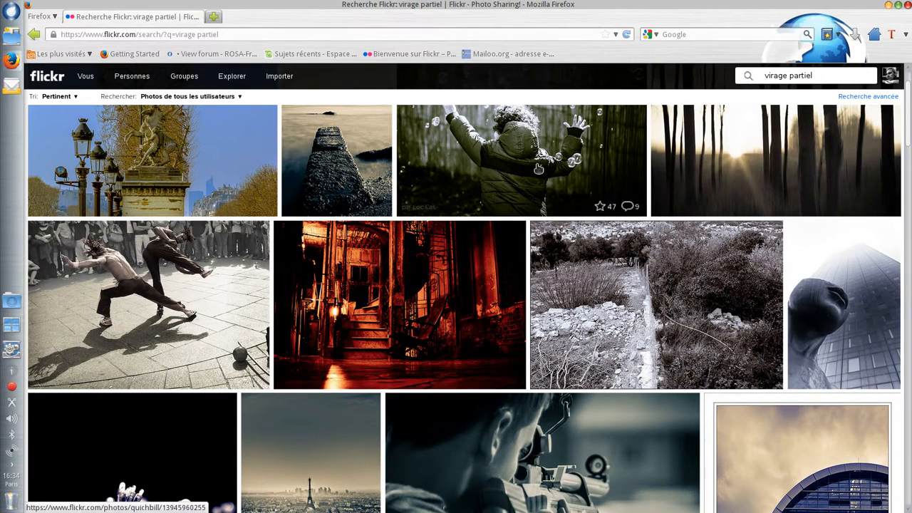
scroll(514, 215, down, 1)
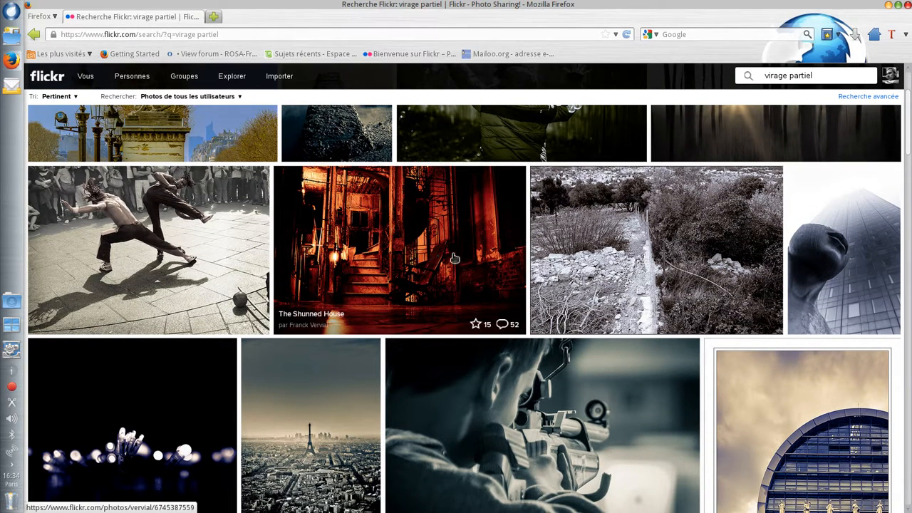
scroll(451, 256, down, 2)
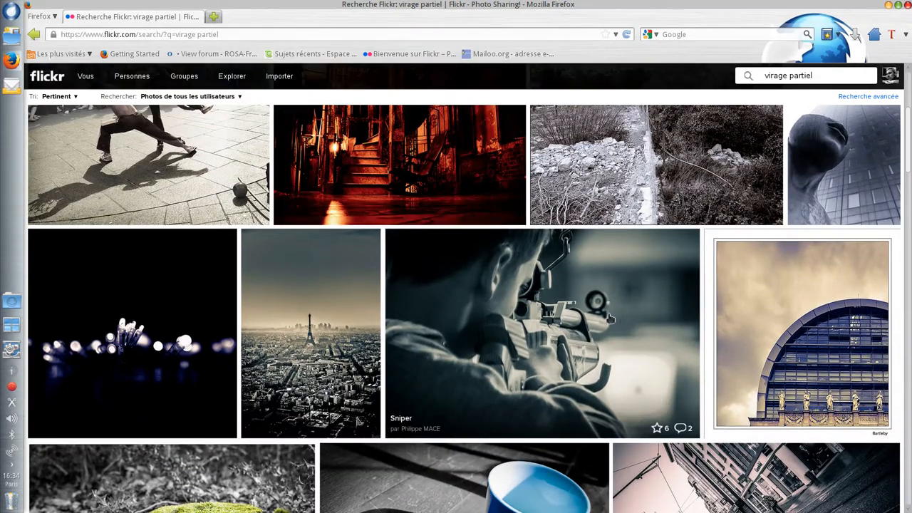
scroll(611, 319, down, 2)
scroll(611, 318, down, 3)
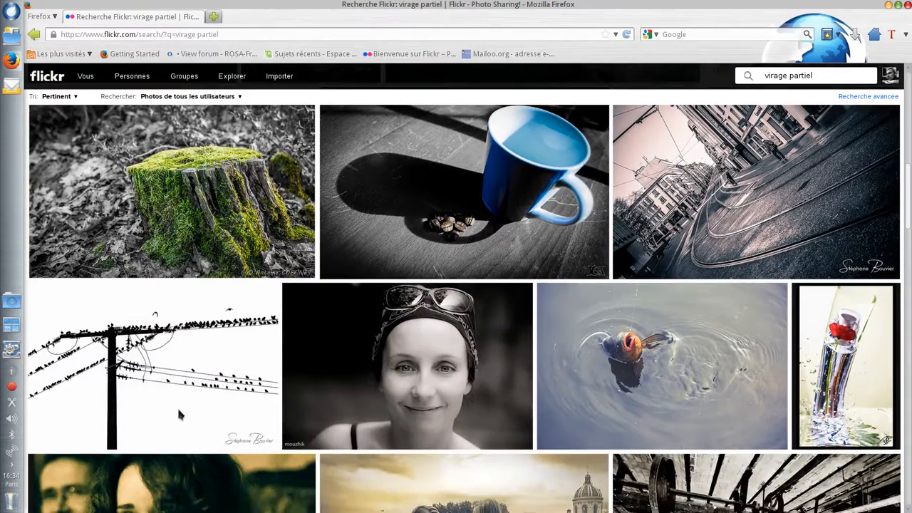
scroll(300, 299, down, 7)
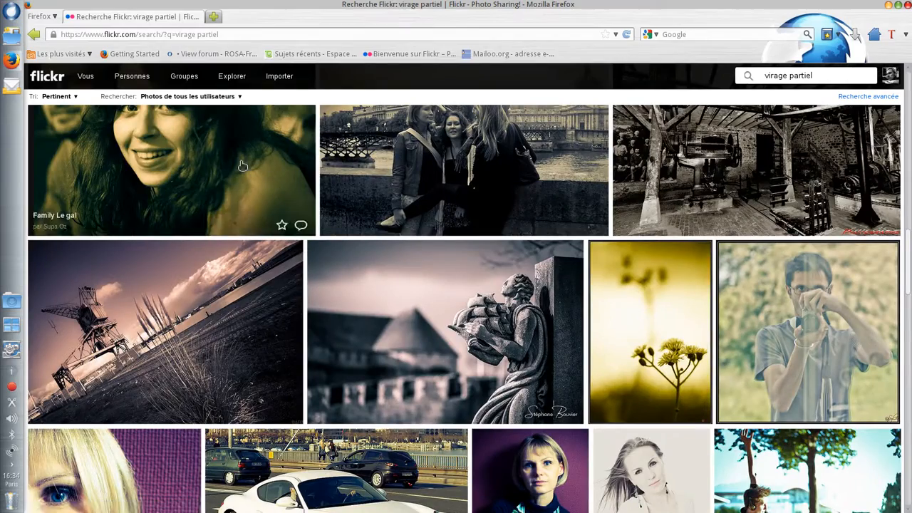
scroll(208, 171, down, 1)
scroll(214, 250, down, 10)
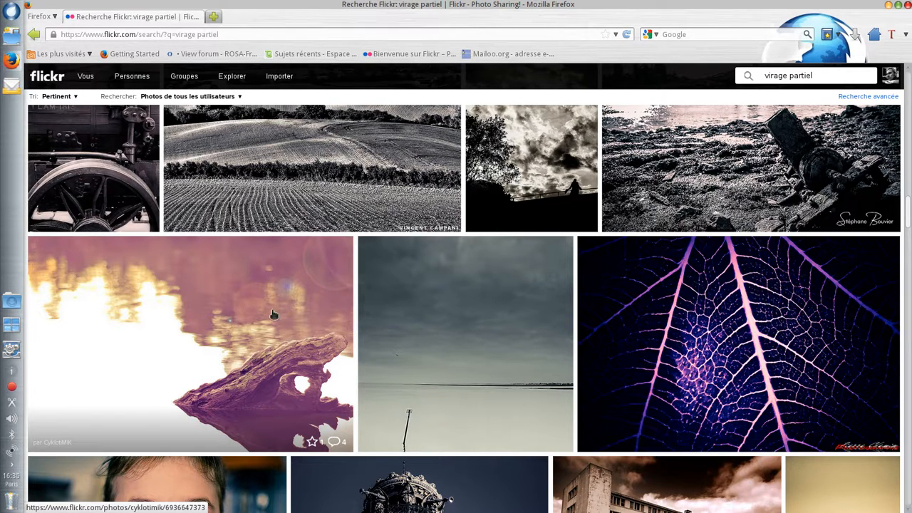
click(11, 62)
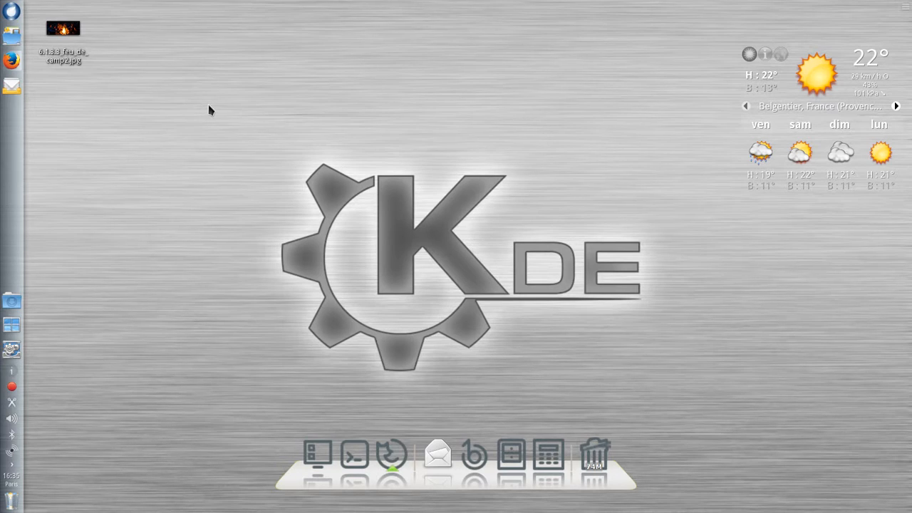
Step: Launch darktable from the Softs Photo application group
click(11, 12)
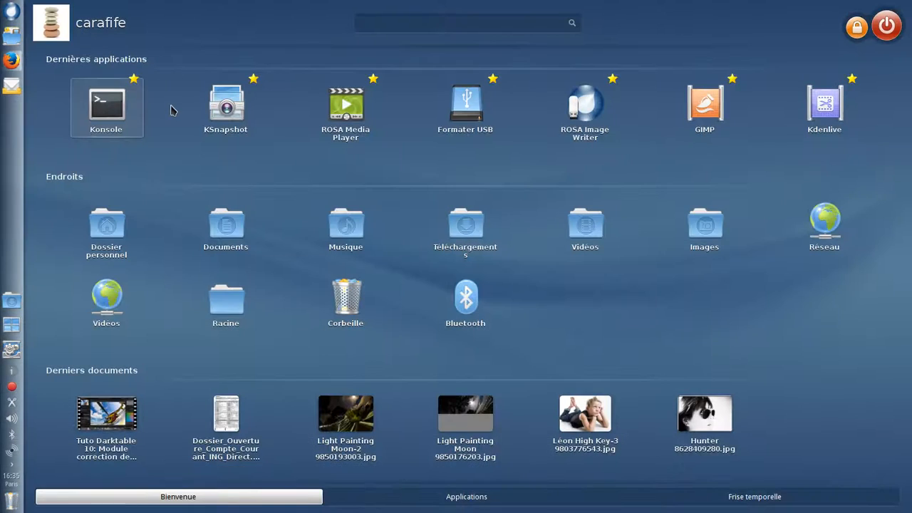
click(394, 503)
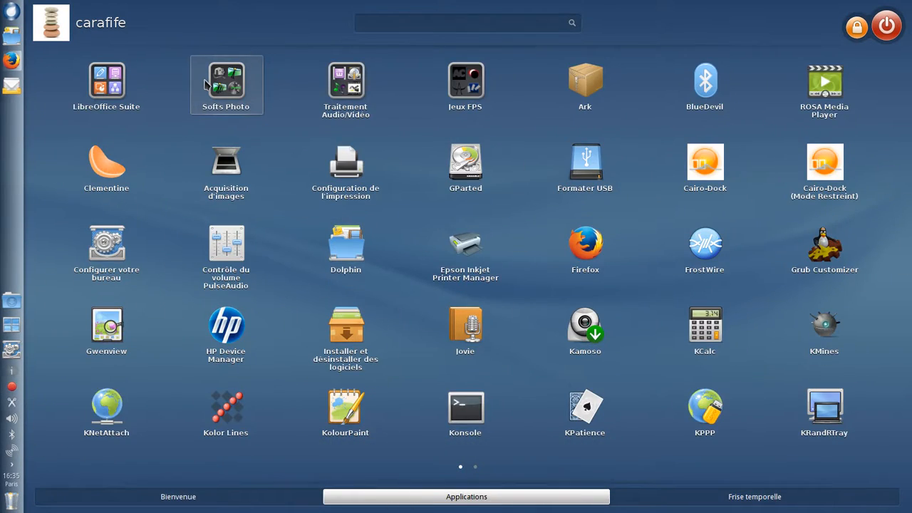
click(208, 84)
click(104, 214)
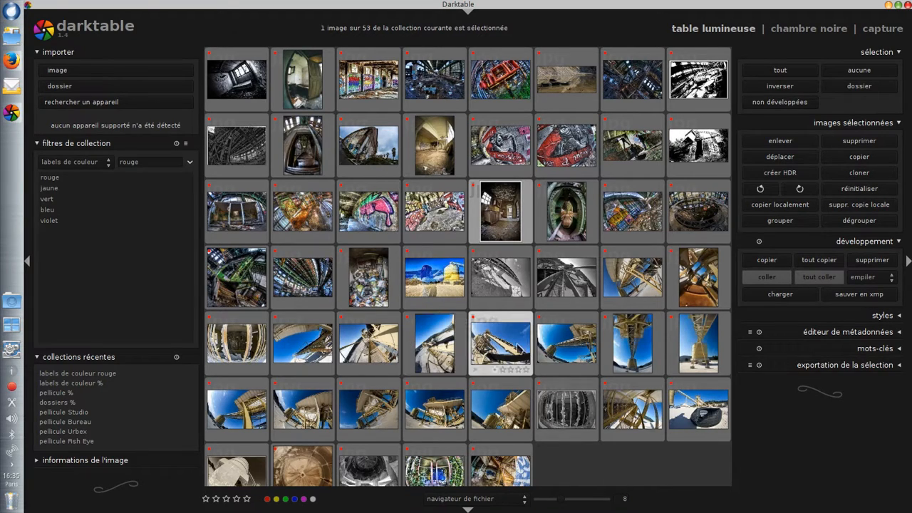
Step: Open the yellow conveyor photo from the fifth thumbnail row in the darkroom and expand the favourite module coloriser
click(499, 346)
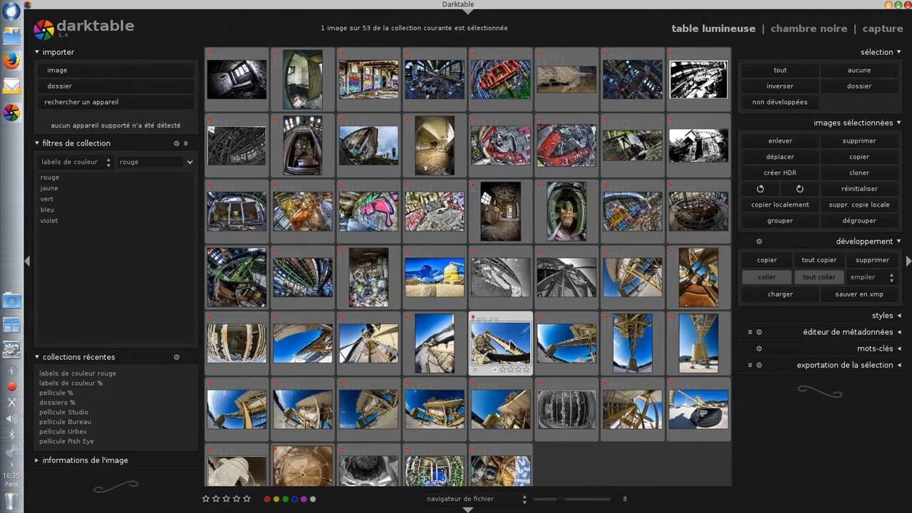
click(806, 30)
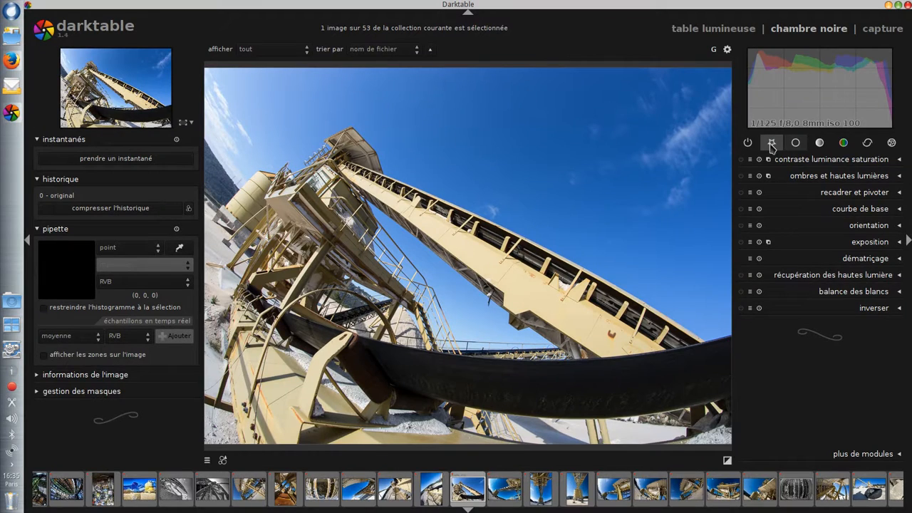
click(772, 144)
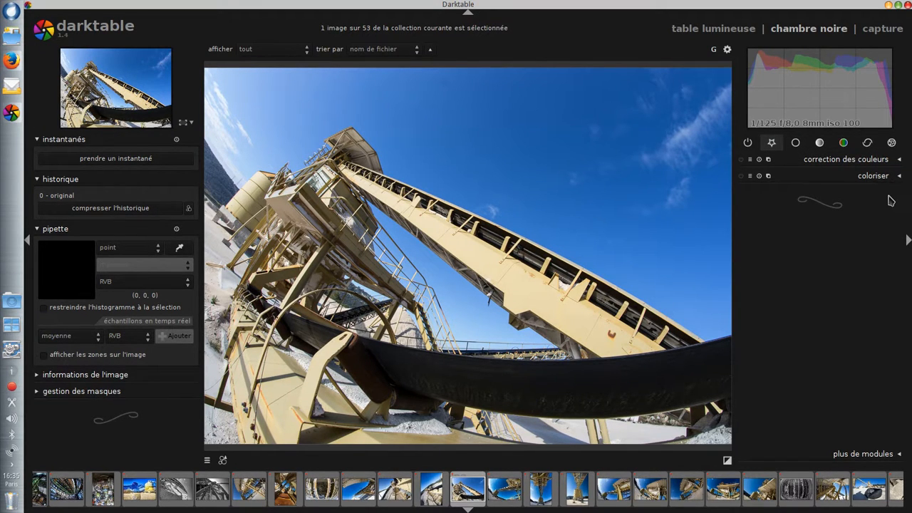
click(900, 178)
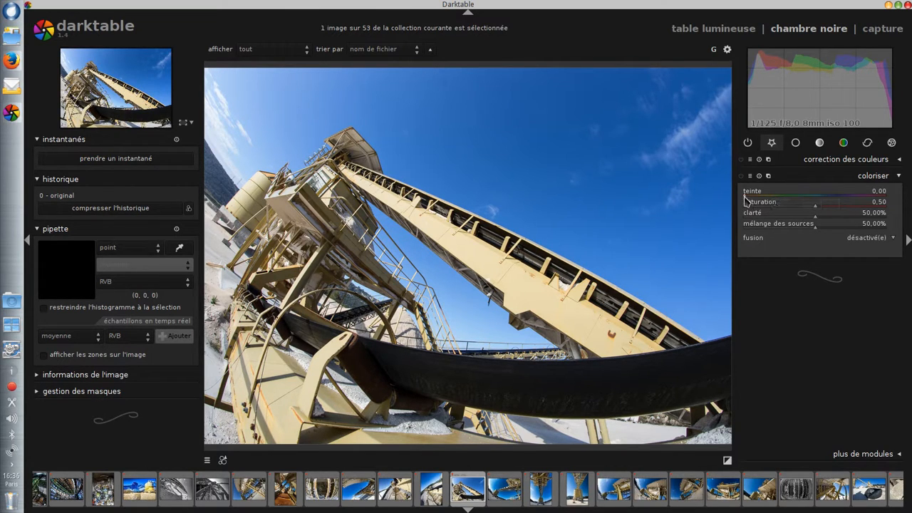
Step: Colorize the conveyor photo by trying a hue (teinte) of 0.06 and settling on 0.31
click(745, 199)
drag(745, 198, 755, 200)
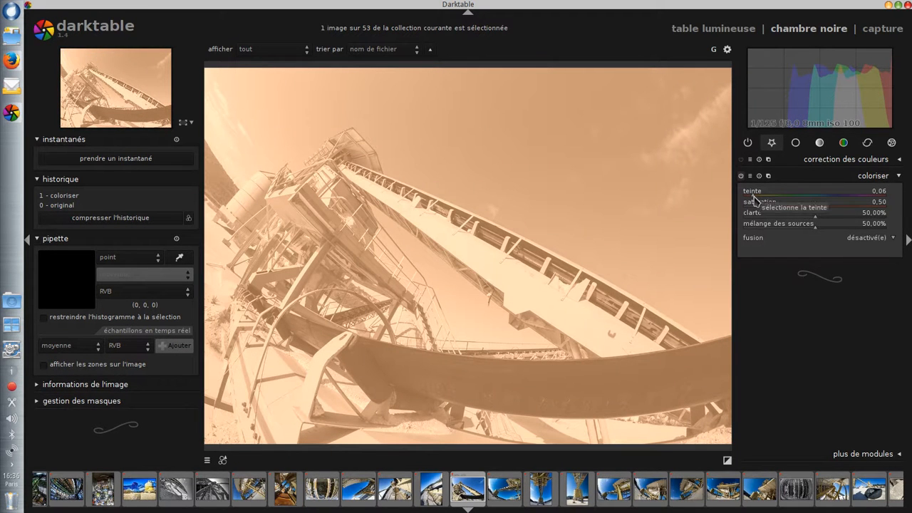
drag(754, 199, 789, 200)
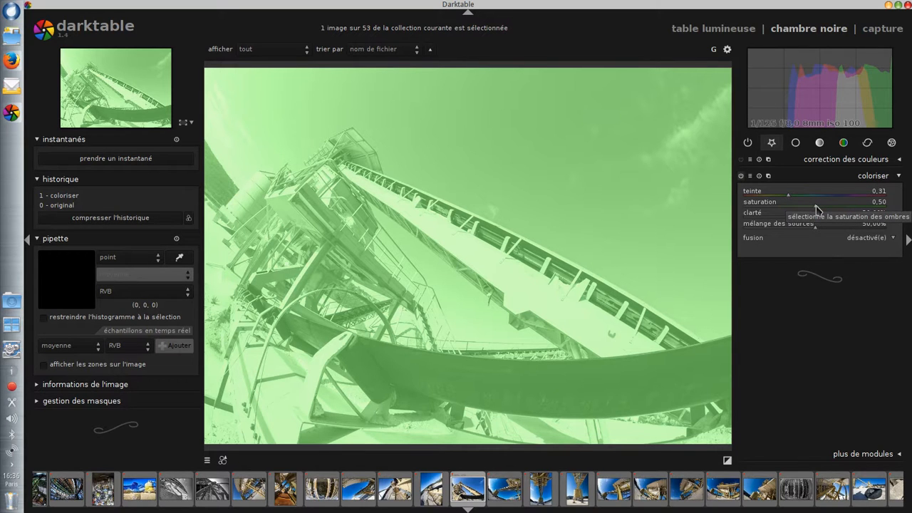
Step: Try the coloriser saturation at 0.00 and 1.00, and leave it at 0.56
drag(816, 208, 733, 211)
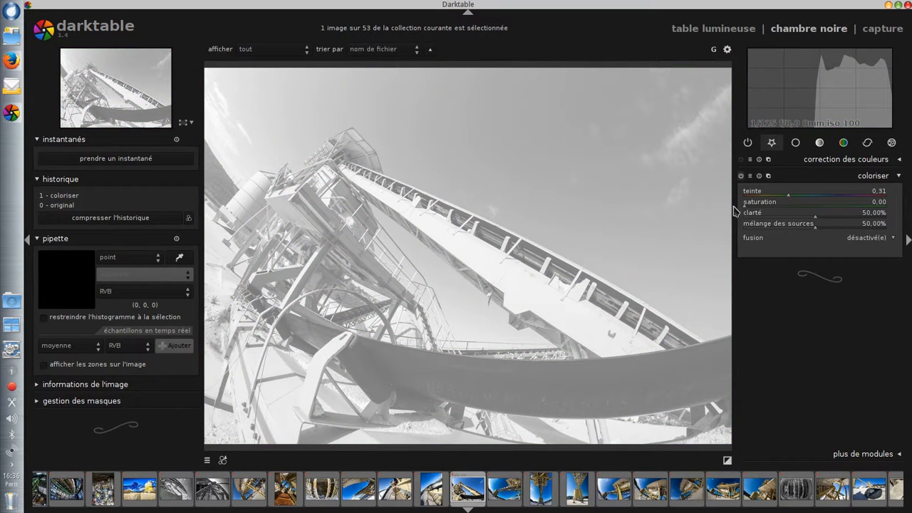
drag(733, 211, 909, 217)
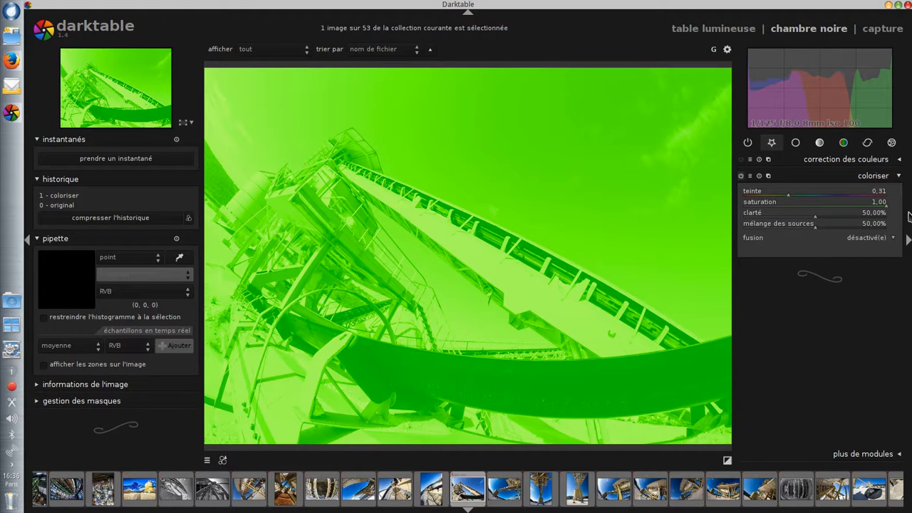
click(825, 211)
scroll(825, 211, down, 3)
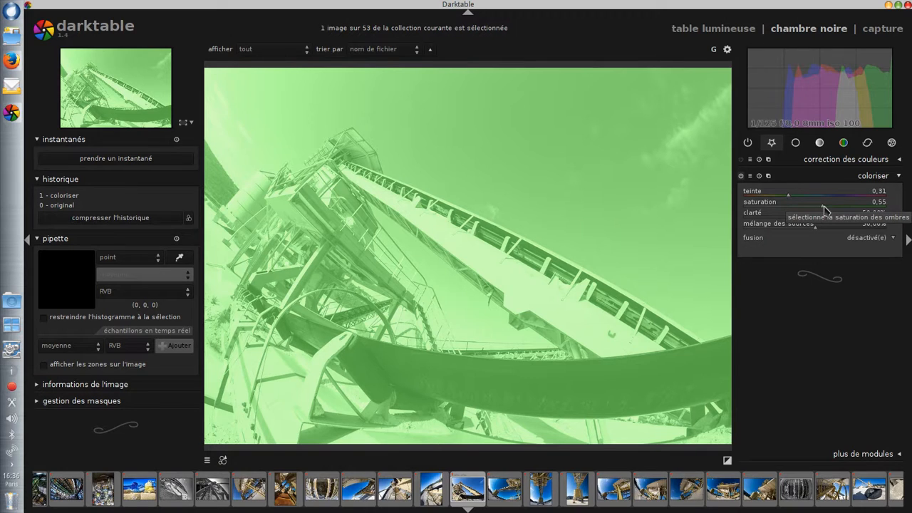
scroll(824, 210, up, 1)
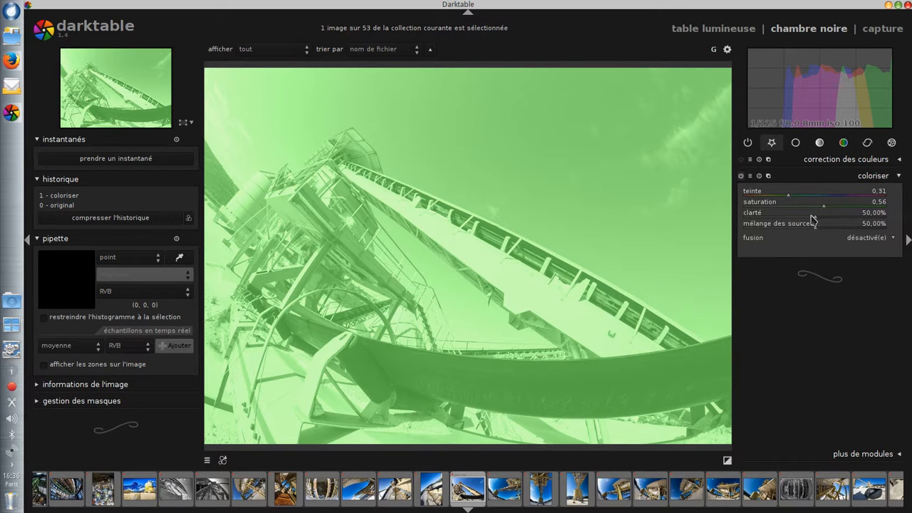
Step: Try coloriser's lightness (clarté) at 100% and 49.80%, and its source mix (mélange des sources) at 0% and 71.49%
drag(821, 221, 898, 223)
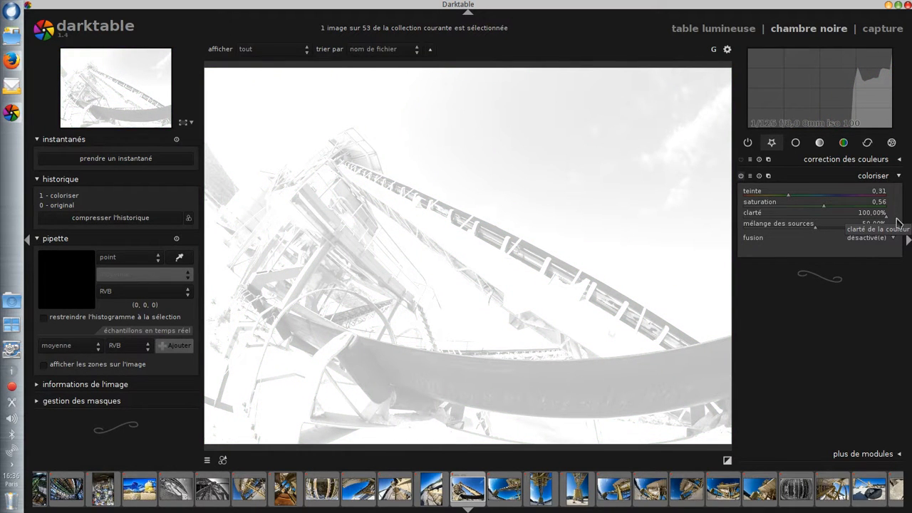
drag(898, 223, 816, 224)
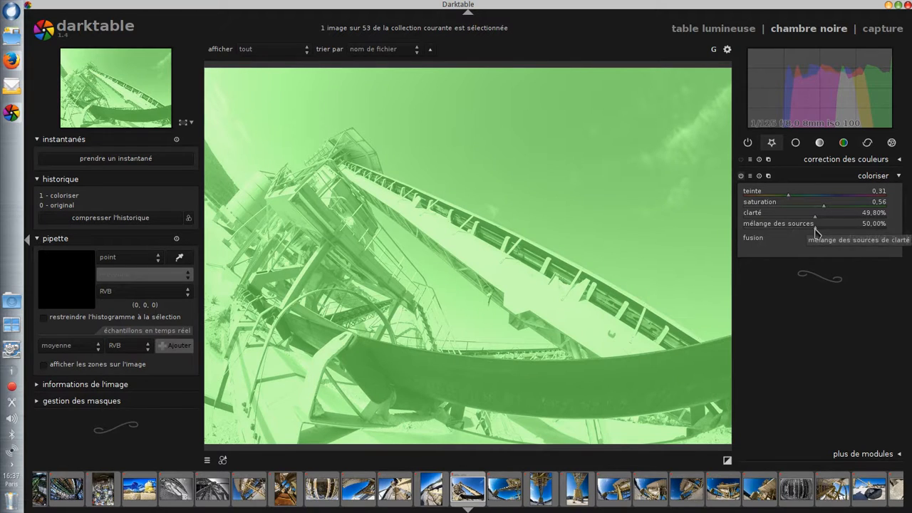
drag(816, 231, 742, 229)
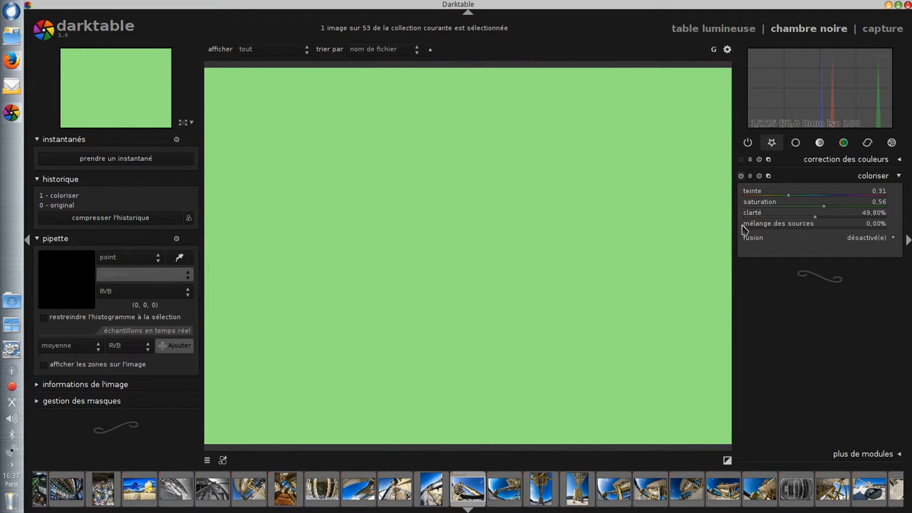
drag(742, 230, 846, 230)
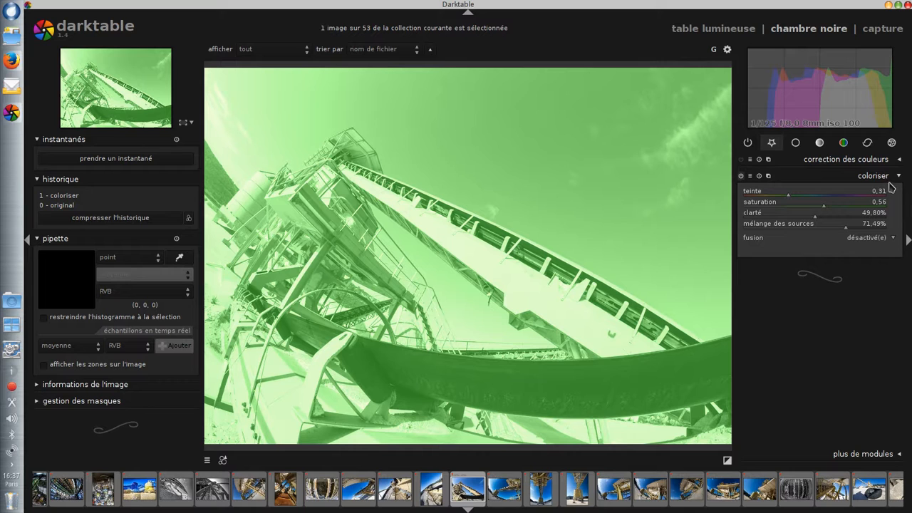
Step: Reset and switch off the coloriser module, and expand correction des couleurs in its place
click(759, 177)
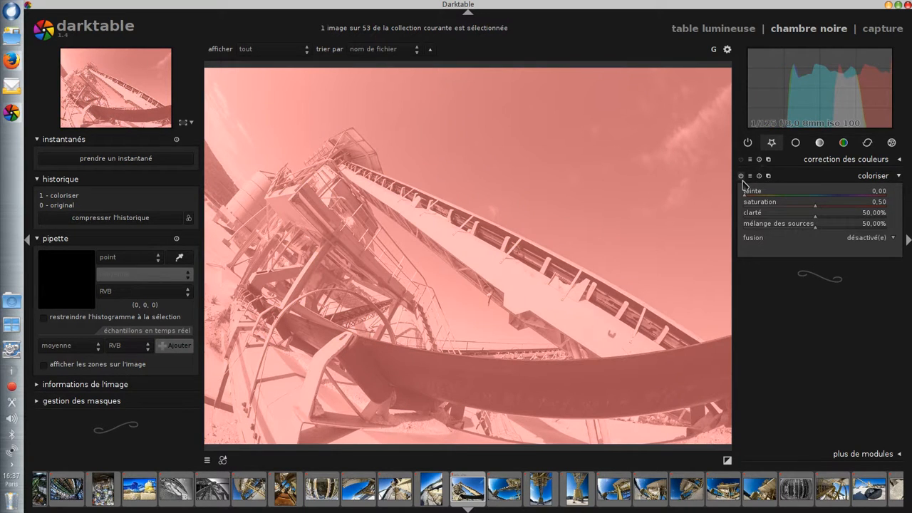
click(742, 175)
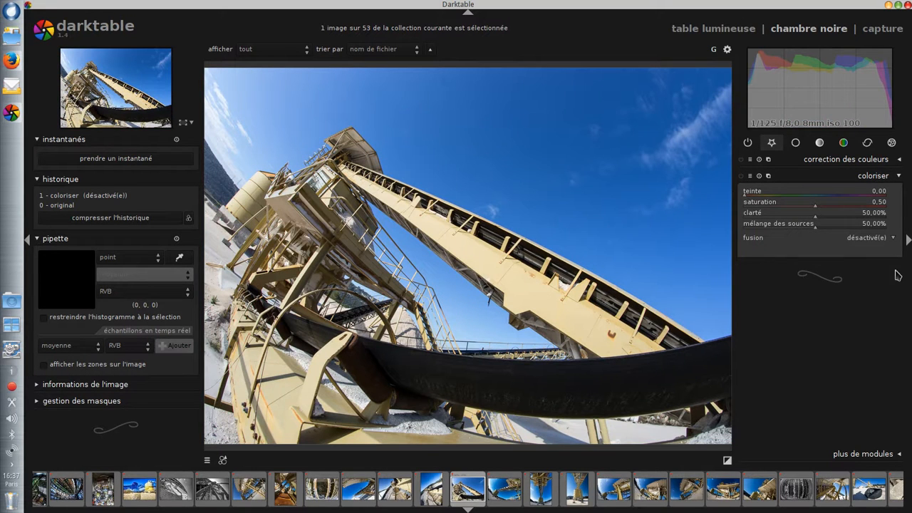
click(901, 179)
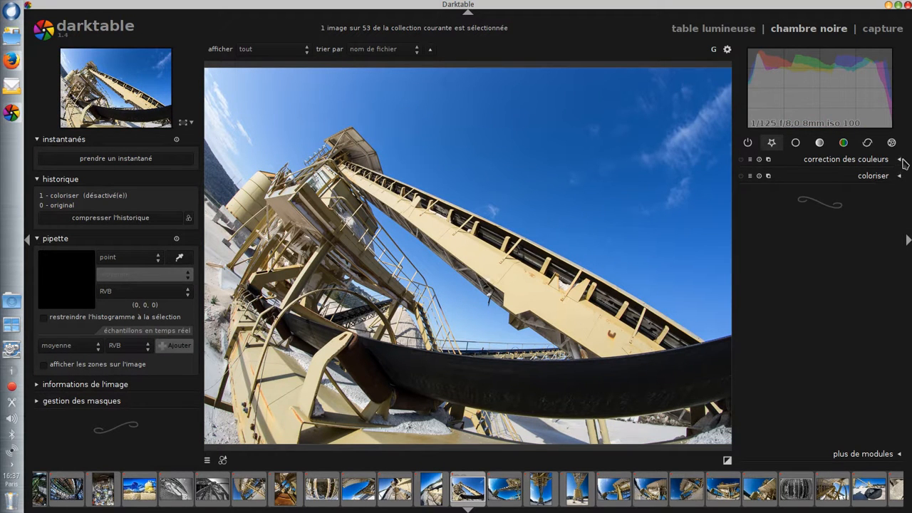
click(903, 162)
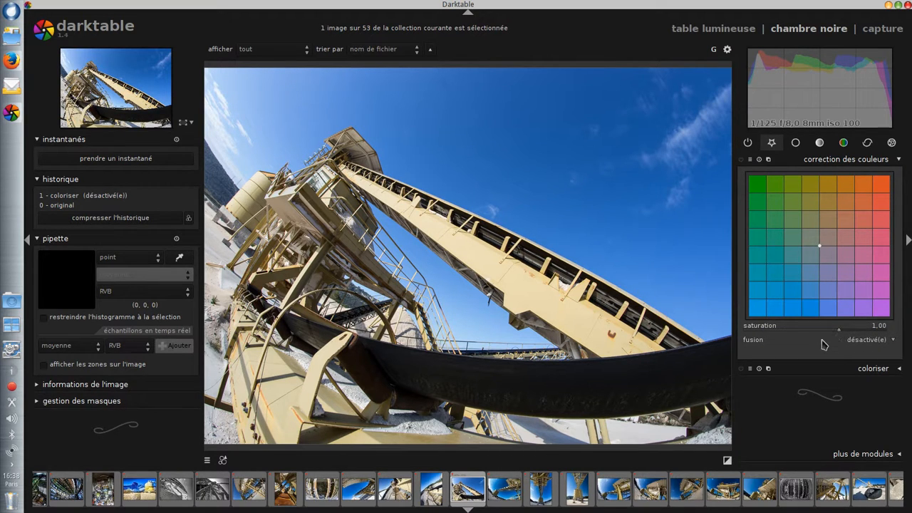
Step: Try the color correction saturation at 3.00, 0.78 and -2.95, and reset it to 1.00
drag(841, 331, 889, 329)
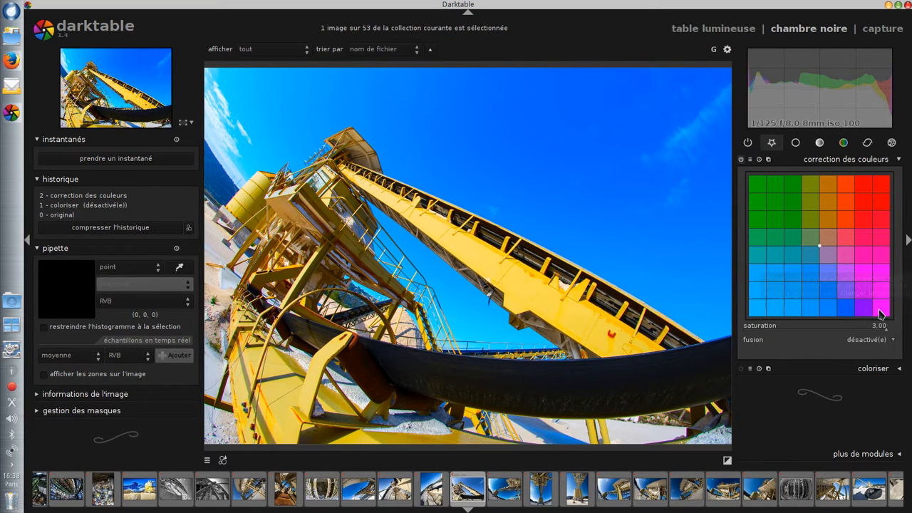
drag(886, 330, 833, 331)
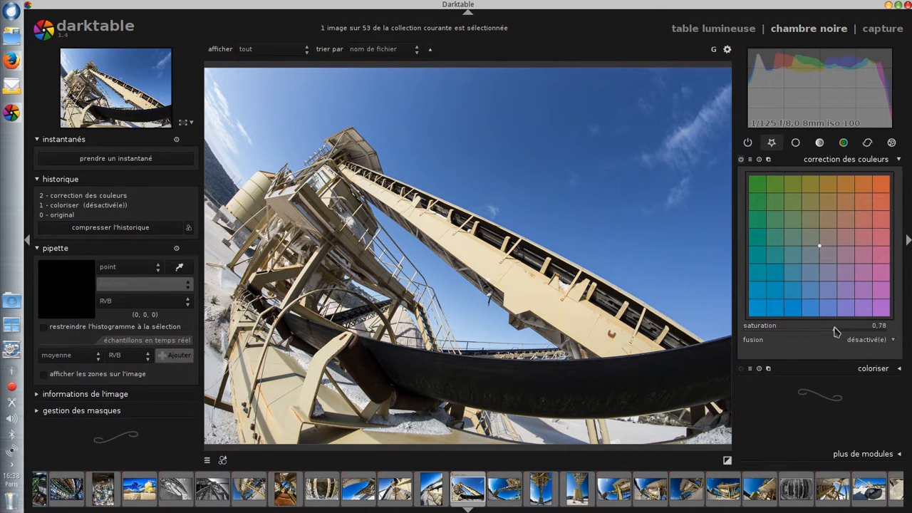
drag(838, 333, 747, 332)
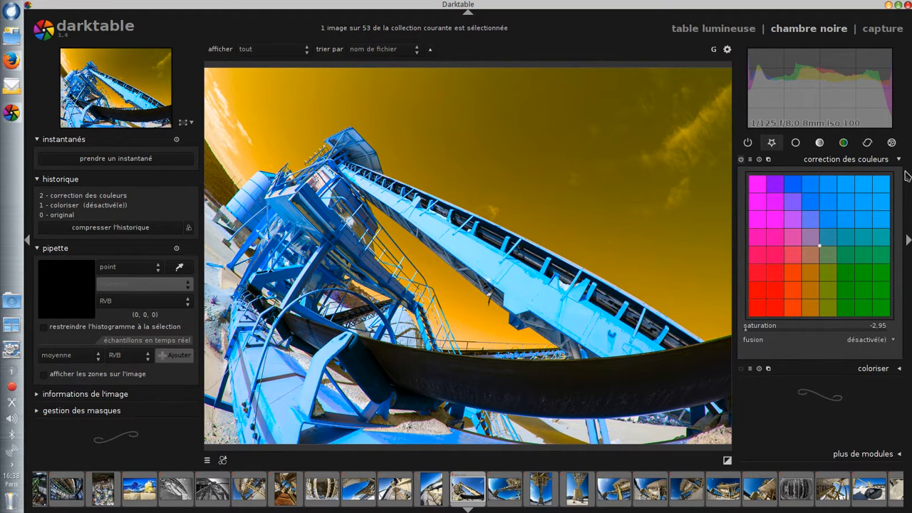
double_click(776, 331)
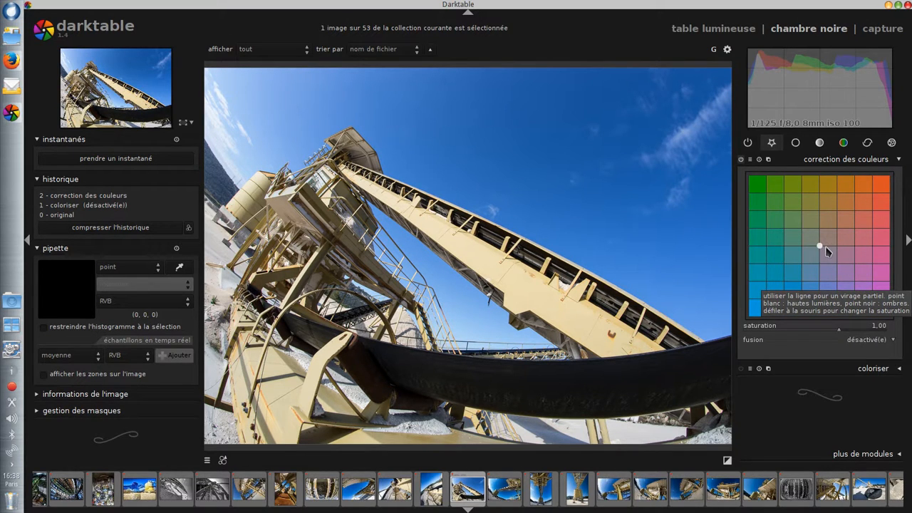
Step: Tint the highlights by moving the white point from the color grid's center to the orange-red area near its upper-right corner
drag(820, 246, 877, 195)
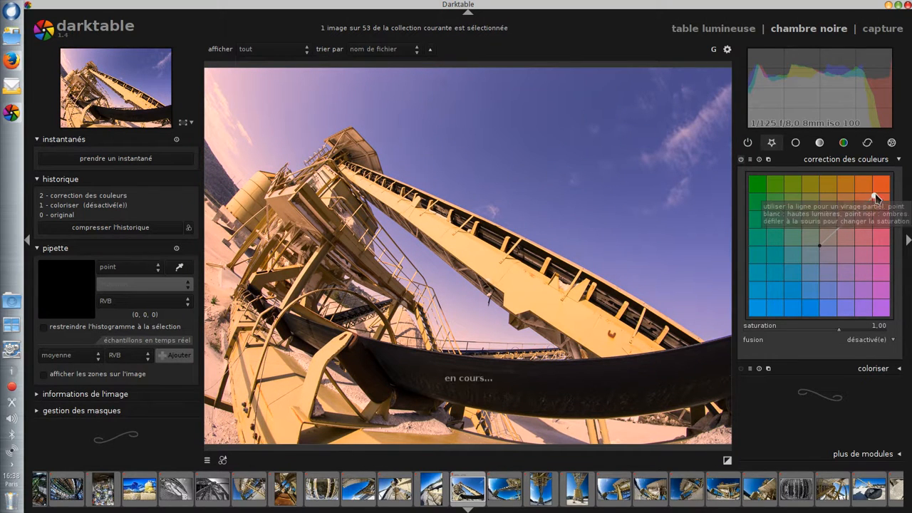
drag(878, 194, 881, 200)
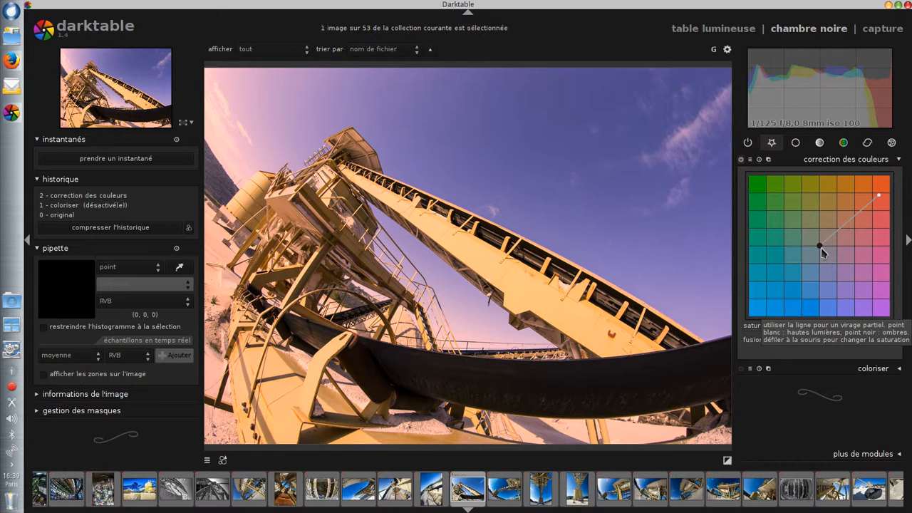
Step: Try a split tone with the black point in the grid's lower-left blue area and the white point in orange, and reset the grid
drag(821, 250, 759, 306)
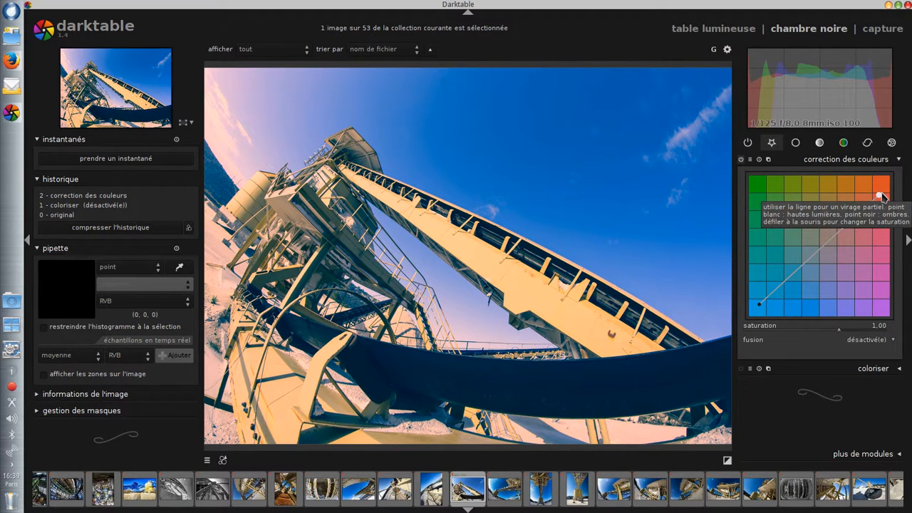
mouse_move(878, 196)
mouse_down()
mouse_move(761, 191)
mouse_move(761, 210)
mouse_move(816, 191)
mouse_move(862, 225)
mouse_move(877, 301)
mouse_move(877, 235)
mouse_move(825, 200)
mouse_move(751, 187)
mouse_move(864, 191)
mouse_up()
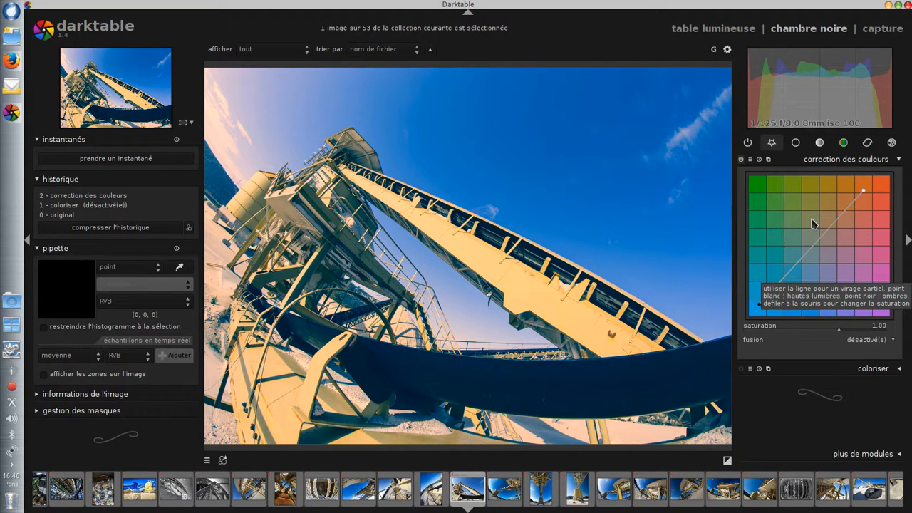
double_click(814, 224)
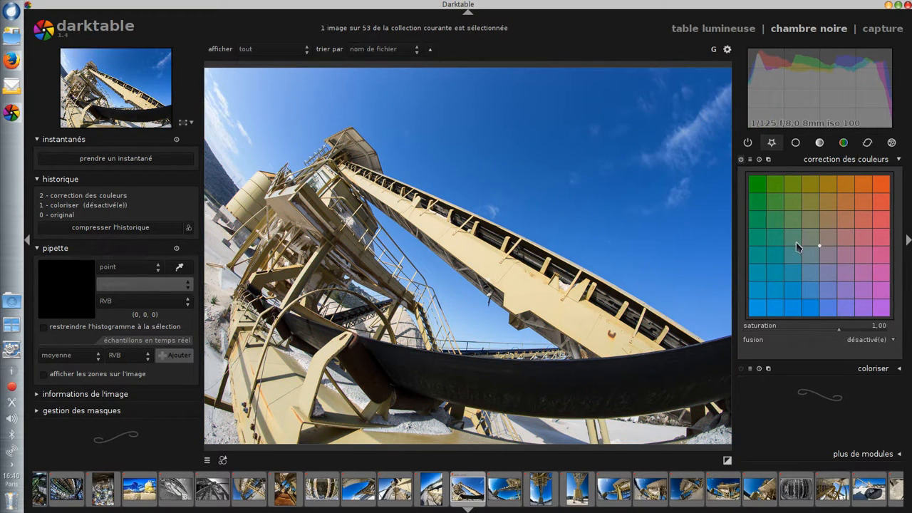
Step: Import 6.1.3.3_feu_de_camp2.jpg from the Bureau folder and discard its existing edits by reverting to the original and compressing the history
click(717, 36)
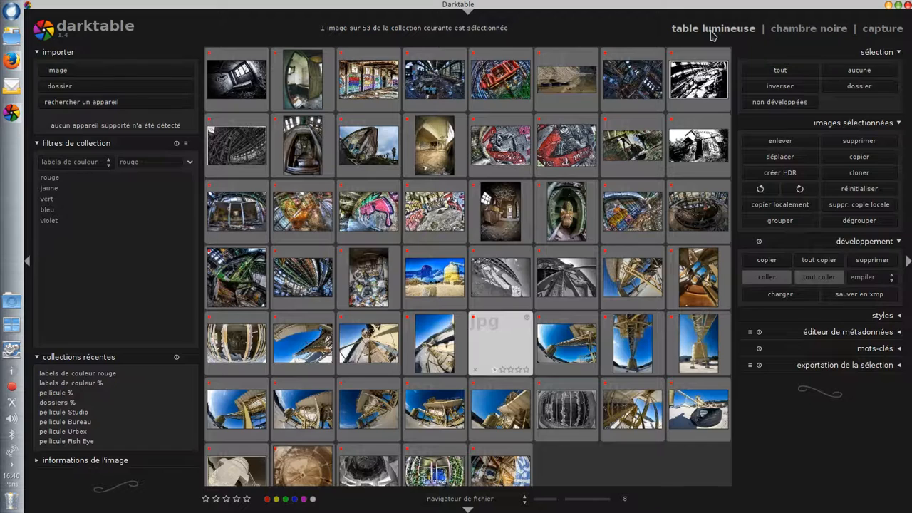
click(55, 74)
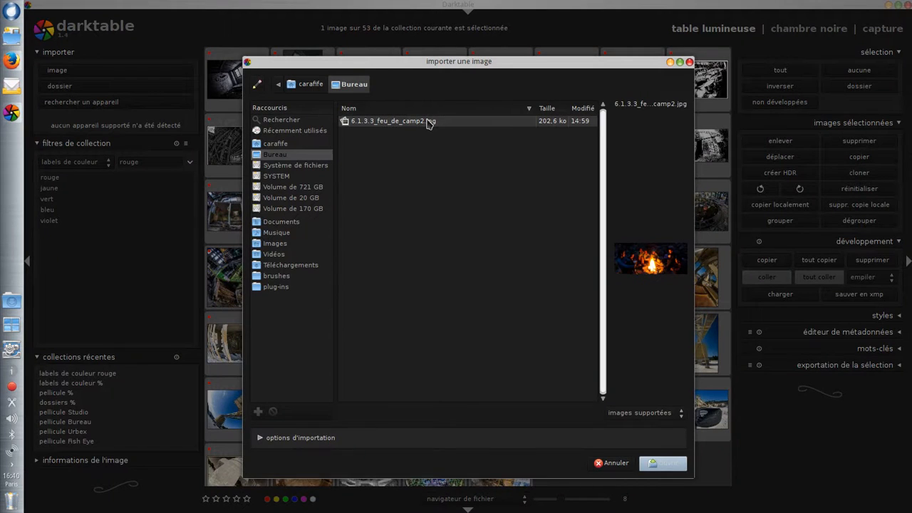
click(670, 467)
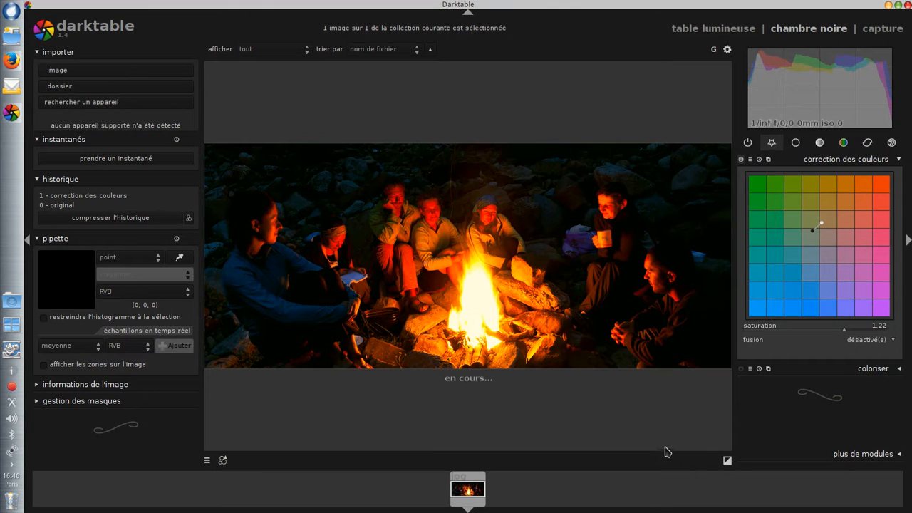
click(76, 207)
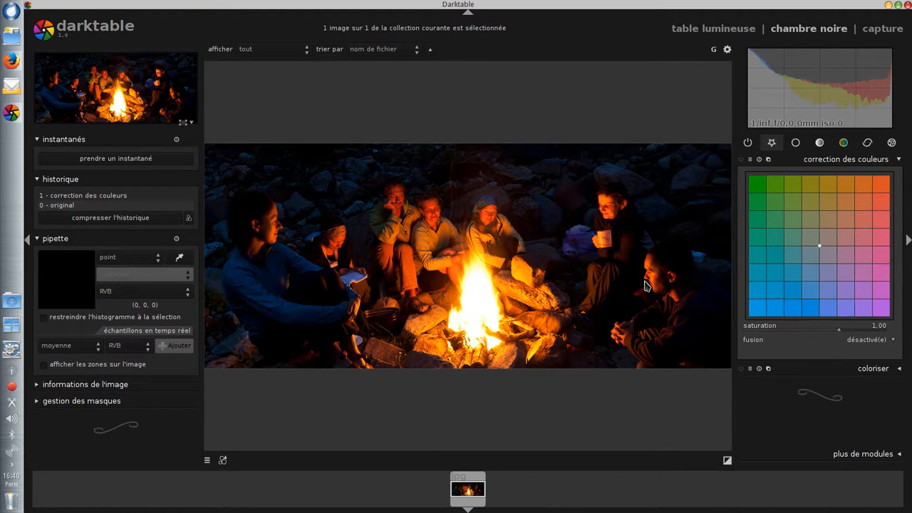
click(149, 217)
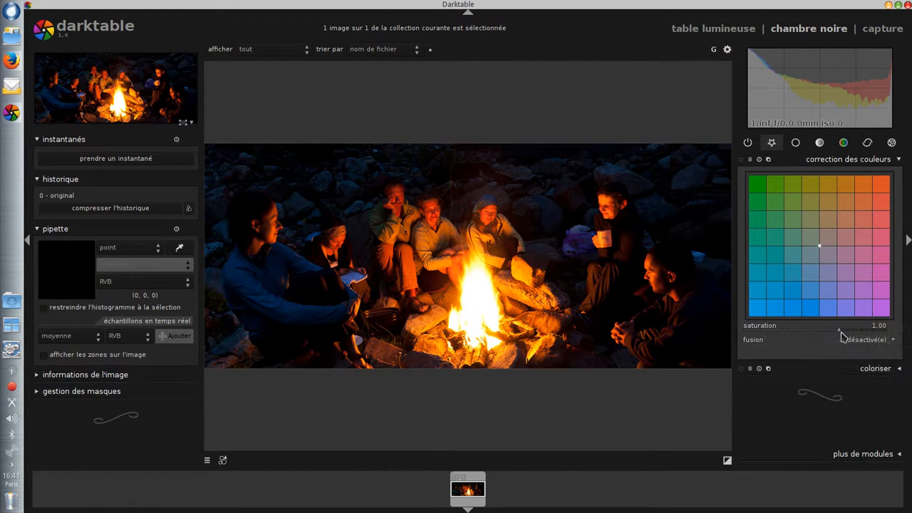
Step: Set the color correction saturation to 1.06 and warm the highlights by moving the white point slightly from the grid's center toward orange
scroll(841, 329, up, 2)
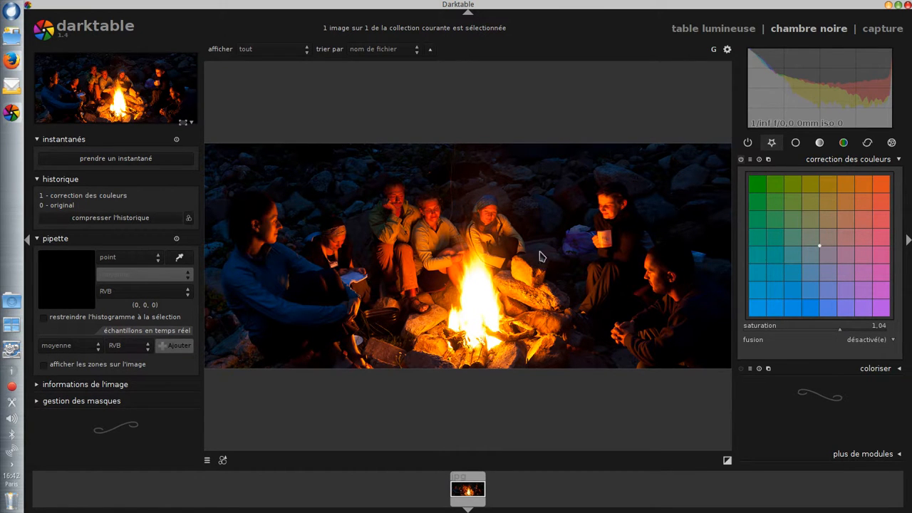
click(843, 331)
drag(820, 245, 832, 234)
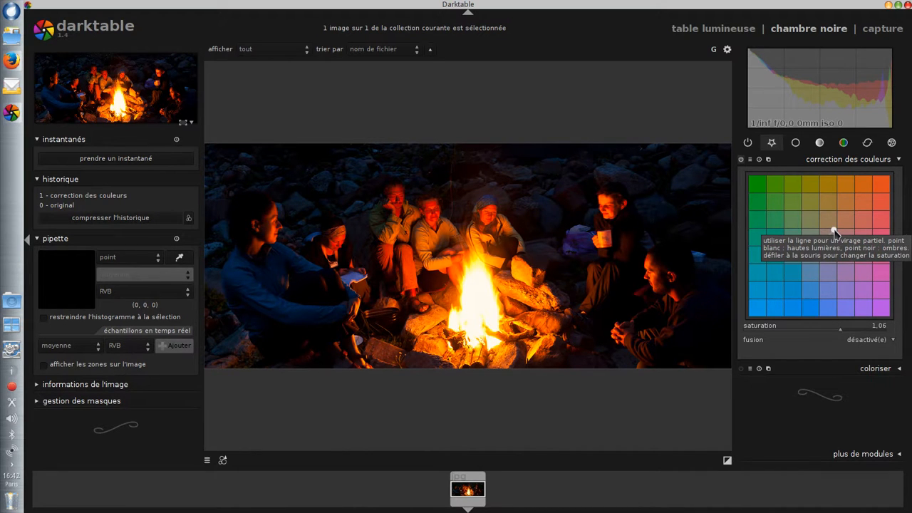
drag(834, 230, 834, 233)
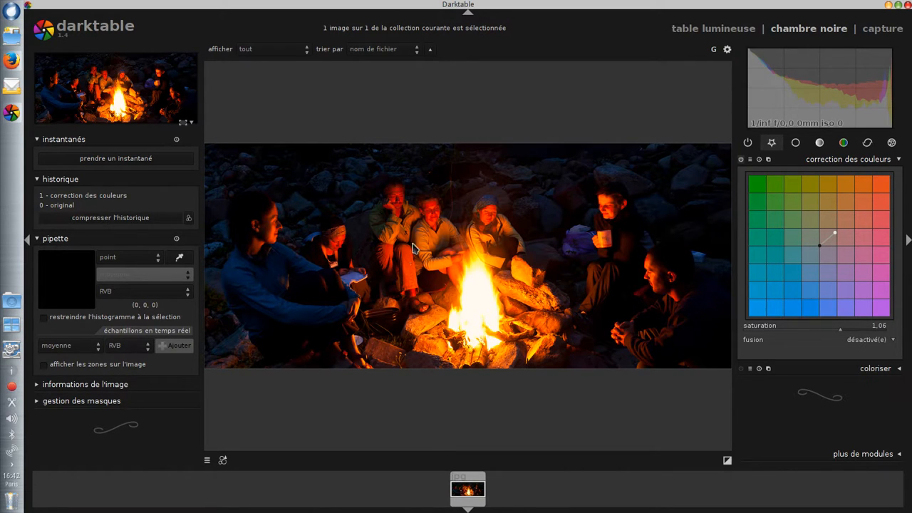
Step: Compare the campfire photo's original state with its color-corrected state several times, finishing on the corrected version
click(65, 205)
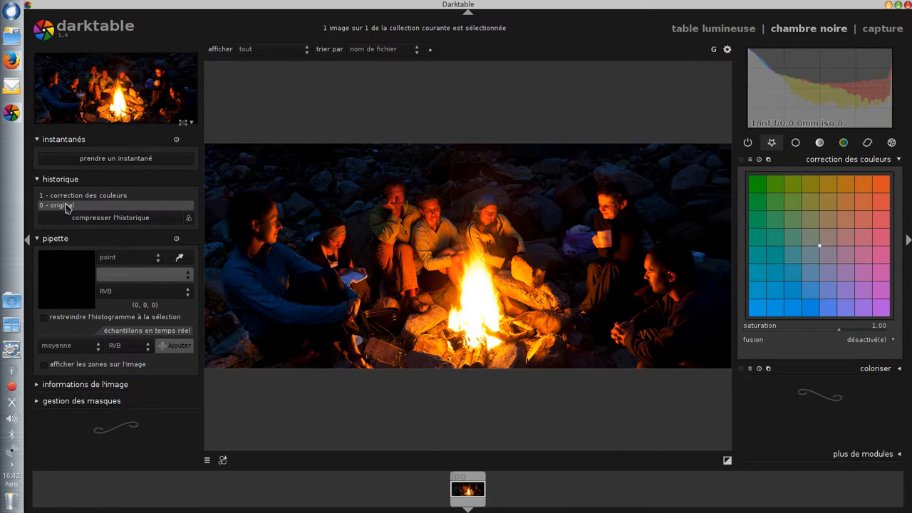
click(68, 196)
click(63, 205)
click(65, 196)
click(66, 206)
click(72, 196)
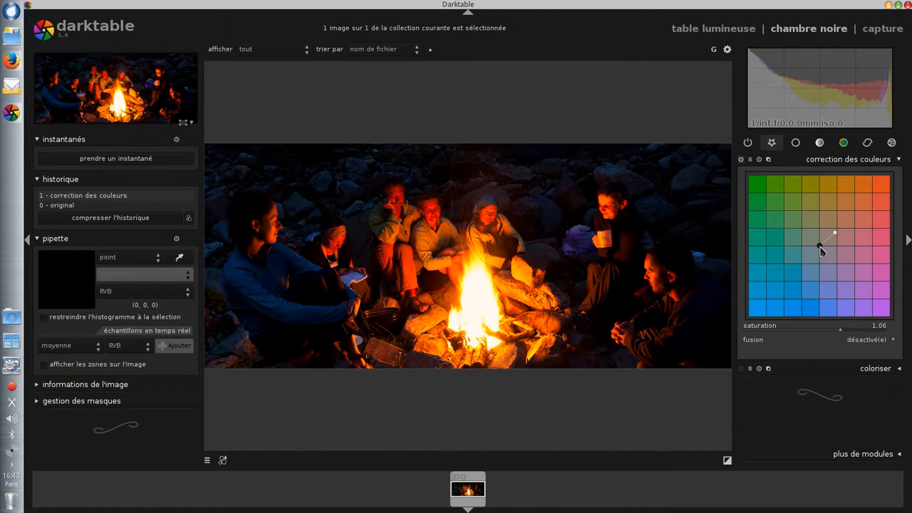
Step: Tint the shadows by moving the black point to the muted green just above and left of the grid's center, comparing with the original
drag(820, 246, 800, 246)
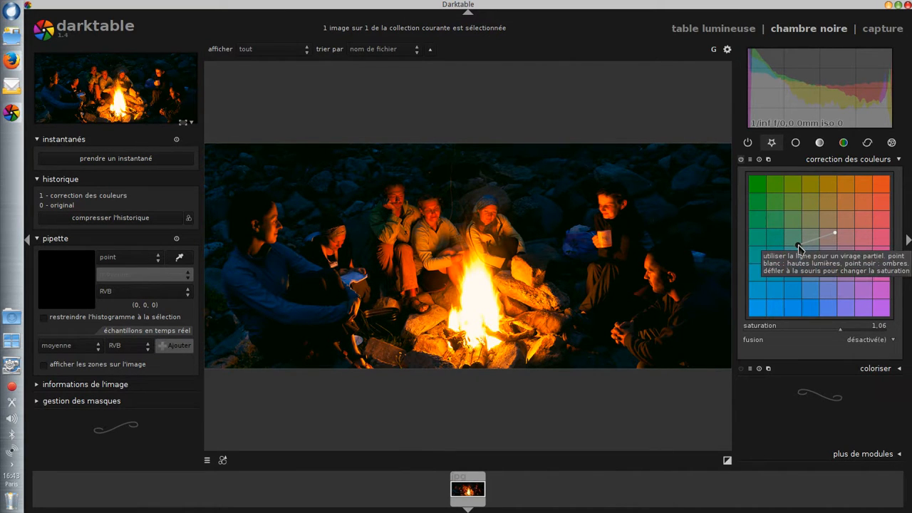
drag(800, 247, 813, 230)
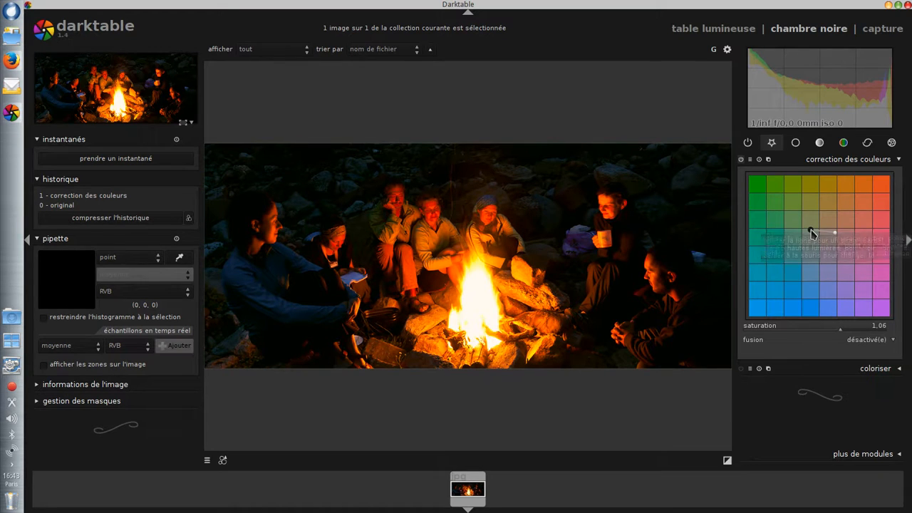
click(115, 205)
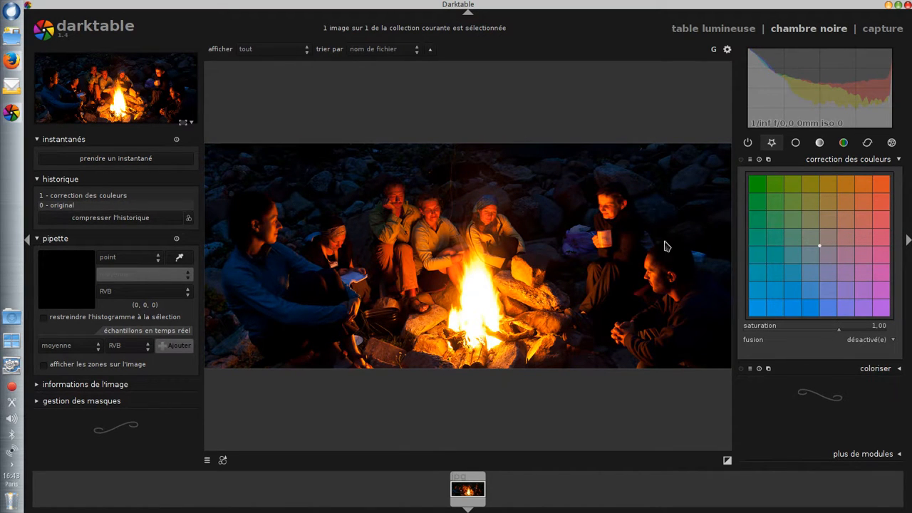
click(146, 195)
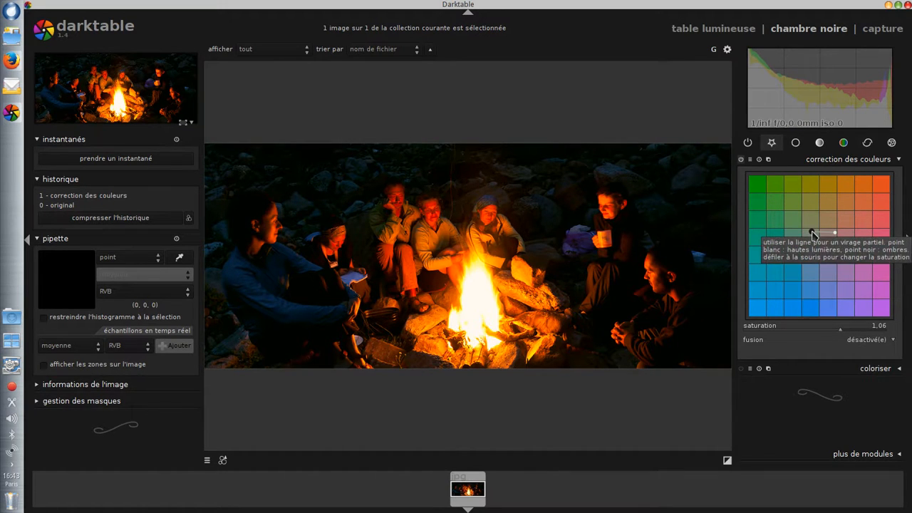
drag(814, 234, 814, 235)
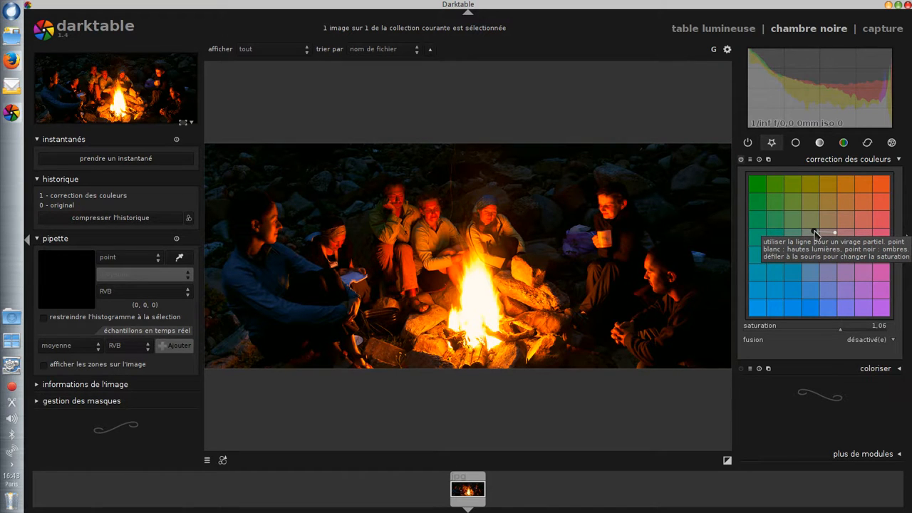
click(50, 206)
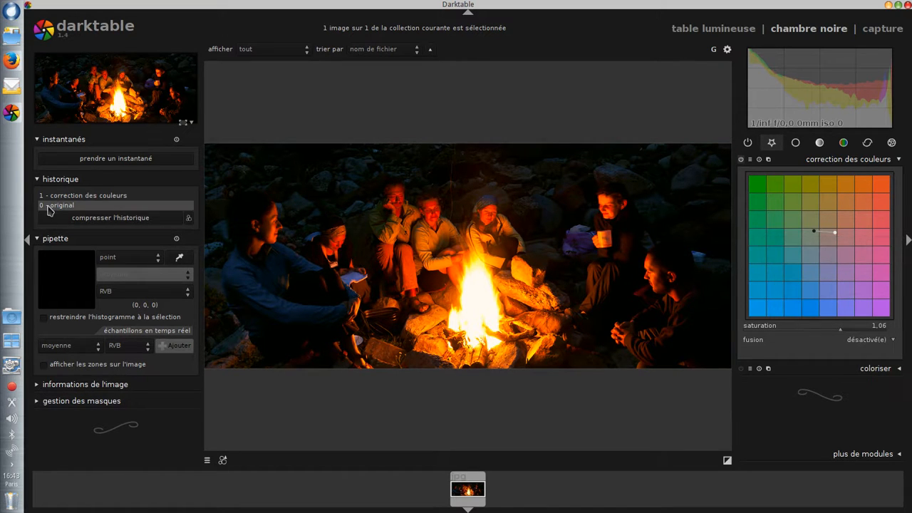
click(62, 197)
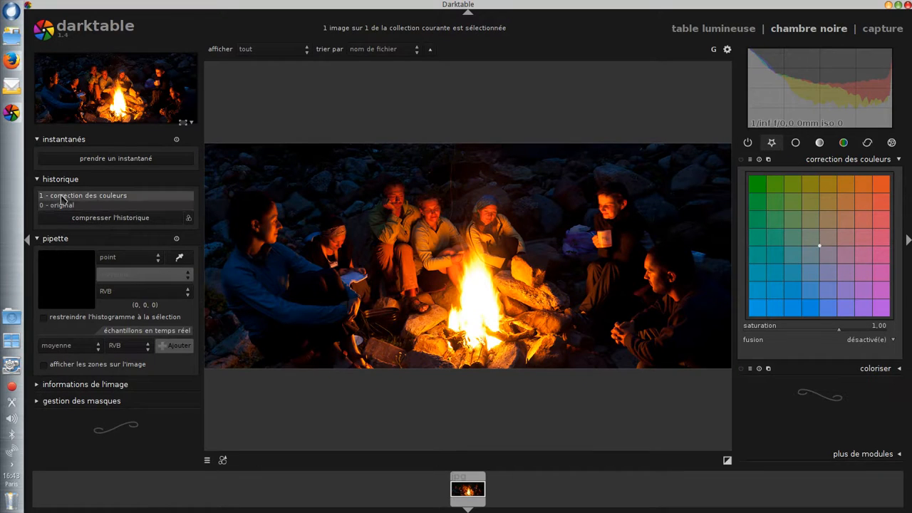
click(63, 206)
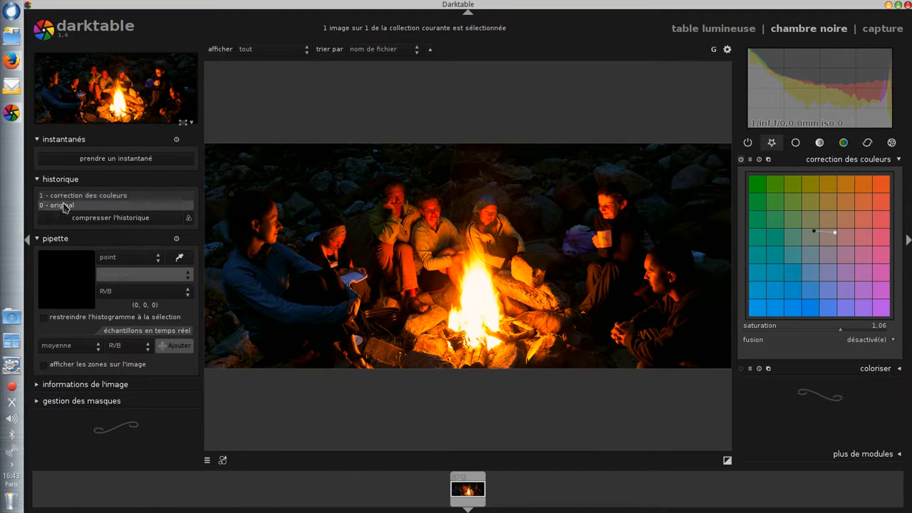
click(70, 197)
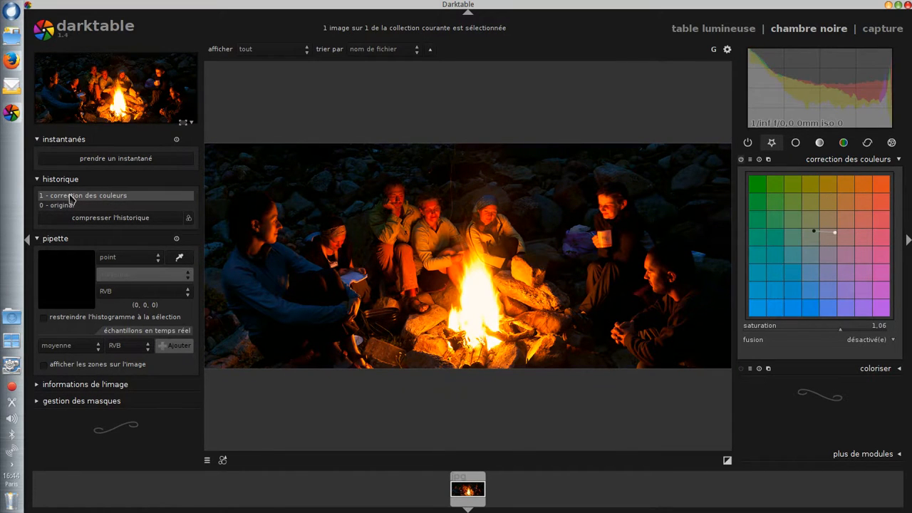